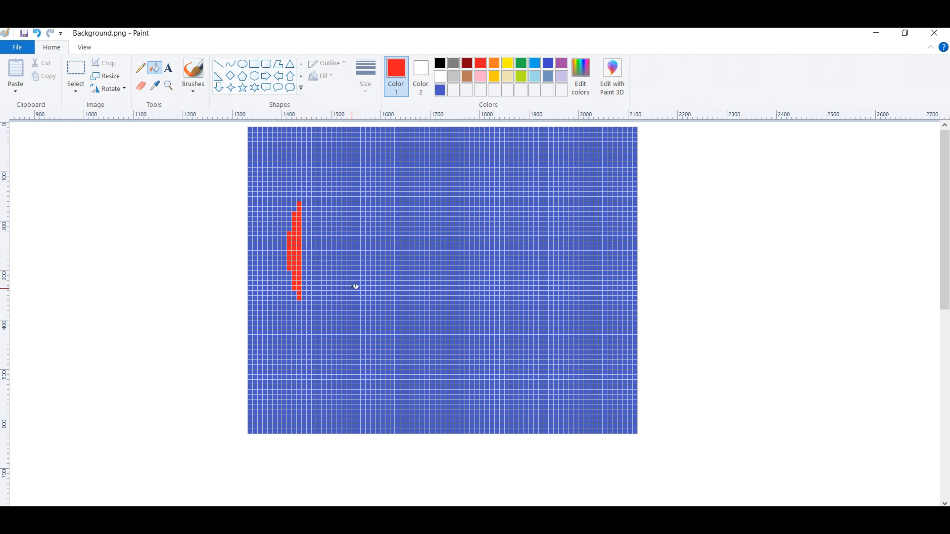
Fill grid cells red to extend the upper end of the left arc up and to the right.
{"action": "left_click", "coordinate": [304, 216]}
{"action": "left_click", "coordinate": [305, 207]}
{"action": "left_click", "coordinate": [309, 190]}
{"action": "left_click_drag", "start_coordinate": [310, 194], "coordinate": [310, 205]}
{"action": "left_click", "coordinate": [314, 180]}
{"action": "left_click", "coordinate": [314, 185]}
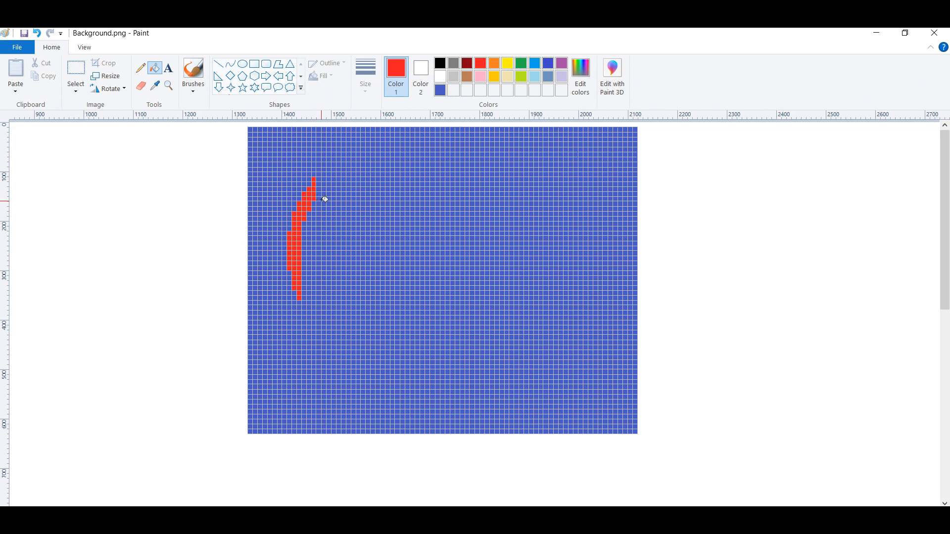
Fill red cells diagonally up and to the right along the ring's upper-left curve, two to three cells thick.
{"action": "left_click", "coordinate": [320, 175]}
{"action": "left_click", "coordinate": [319, 180]}
{"action": "left_click", "coordinate": [325, 170]}
{"action": "left_click", "coordinate": [324, 175]}
{"action": "left_click", "coordinate": [329, 165]}
{"action": "left_click", "coordinate": [330, 171]}
{"action": "left_click", "coordinate": [337, 173]}
{"action": "left_click", "coordinate": [337, 165]}
{"action": "left_click", "coordinate": [339, 164]}
{"action": "left_click", "coordinate": [339, 160]}
{"action": "left_click", "coordinate": [340, 169]}
{"action": "left_click", "coordinate": [344, 165]}
Continue the red band with shallower stair-steps through the end of the ring's upper-left curve.
{"action": "left_click", "coordinate": [345, 160]}
{"action": "left_click", "coordinate": [345, 155]}
{"action": "left_click", "coordinate": [349, 154]}
{"action": "left_click", "coordinate": [349, 150]}
{"action": "left_click", "coordinate": [349, 158]}
{"action": "left_click", "coordinate": [353, 155]}
{"action": "left_click", "coordinate": [354, 150]}
{"action": "left_click", "coordinate": [354, 159]}
{"action": "left_click", "coordinate": [358, 154]}
{"action": "left_click", "coordinate": [357, 150]}
{"action": "left_click", "coordinate": [358, 145]}
{"action": "left_click", "coordinate": [362, 145]}
{"action": "left_click", "coordinate": [362, 150]}
{"action": "left_click", "coordinate": [361, 154]}
Fill red cells along the left half of the ring's crown, levelling the band off near the canvas's upper edge.
{"action": "left_click", "coordinate": [370, 146]}
{"action": "left_click", "coordinate": [373, 149]}
{"action": "left_click", "coordinate": [373, 145]}
{"action": "left_click", "coordinate": [373, 141]}
{"action": "left_click", "coordinate": [377, 140]}
{"action": "left_click", "coordinate": [378, 145]}
{"action": "left_click", "coordinate": [378, 149]}
{"action": "left_click", "coordinate": [383, 141]}
{"action": "left_click", "coordinate": [389, 141]}
{"action": "left_click", "coordinate": [392, 140]}
{"action": "left_click", "coordinate": [392, 135]}
{"action": "left_click", "coordinate": [392, 144]}
{"action": "left_click", "coordinate": [397, 145]}
{"action": "left_click", "coordinate": [398, 137]}
{"action": "key", "text": "ctrl+z"}
{"action": "left_click", "coordinate": [397, 135]}
Fill the right half of the ring's crown with red cells, keeping the band three cells thick at the peak.
{"action": "left_click", "coordinate": [402, 144]}
{"action": "left_click", "coordinate": [408, 144]}
{"action": "left_click", "coordinate": [408, 140]}
{"action": "left_click", "coordinate": [407, 135]}
{"action": "left_click", "coordinate": [413, 135]}
{"action": "left_click", "coordinate": [413, 140]}
{"action": "left_click", "coordinate": [413, 145]}
{"action": "left_click", "coordinate": [417, 144]}
{"action": "left_click", "coordinate": [417, 140]}
{"action": "left_click", "coordinate": [423, 144]}
{"action": "left_click", "coordinate": [427, 145]}
{"action": "left_click", "coordinate": [427, 140]}
{"action": "left_click", "coordinate": [432, 140]}
{"action": "left_click", "coordinate": [432, 144]}
{"action": "left_click", "coordinate": [437, 140]}
Fill red cells stepping down and to the right from the crown to form the ring's upper-right curve.
{"action": "left_click", "coordinate": [449, 146]}
{"action": "left_click", "coordinate": [454, 144]}
{"action": "left_click", "coordinate": [455, 151]}
{"action": "left_click", "coordinate": [458, 154]}
{"action": "left_click", "coordinate": [470, 154]}
{"action": "left_click", "coordinate": [474, 158]}
{"action": "left_click", "coordinate": [477, 163]}
{"action": "left_click", "coordinate": [477, 165]}
{"action": "left_click", "coordinate": [477, 169]}
{"action": "left_click", "coordinate": [483, 165]}
{"action": "left_click", "coordinate": [482, 170]}
{"action": "left_click", "coordinate": [483, 174]}
{"action": "left_click", "coordinate": [487, 165]}
{"action": "left_click", "coordinate": [487, 170]}
{"action": "left_click", "coordinate": [488, 175]}
{"action": "left_click", "coordinate": [488, 179]}
{"action": "left_click", "coordinate": [492, 178]}
{"action": "left_click", "coordinate": [492, 174]}
{"action": "left_click", "coordinate": [493, 171]}
{"action": "left_click", "coordinate": [493, 183]}
Steepen the red band downward at the end of the upper-right curve, bringing it onto the ring's right side.
{"action": "left_click", "coordinate": [503, 180]}
{"action": "left_click", "coordinate": [503, 185]}
{"action": "left_click", "coordinate": [503, 189]}
{"action": "left_click", "coordinate": [504, 194]}
{"action": "left_click", "coordinate": [507, 184]}
{"action": "left_click", "coordinate": [507, 189]}
{"action": "left_click", "coordinate": [507, 194]}
{"action": "left_click", "coordinate": [507, 199]}
{"action": "left_click", "coordinate": [509, 204]}
{"action": "left_click", "coordinate": [512, 188]}
{"action": "left_click", "coordinate": [512, 192]}
{"action": "left_click", "coordinate": [512, 199]}
{"action": "left_click", "coordinate": [512, 204]}
{"action": "left_click", "coordinate": [513, 209]}
{"action": "left_click", "coordinate": [514, 214]}
{"action": "left_click", "coordinate": [513, 218]}
{"action": "left_click", "coordinate": [517, 200]}
{"action": "left_click", "coordinate": [516, 204]}
{"action": "left_click", "coordinate": [517, 206]}
{"action": "key", "text": "ctrl+z"}
{"action": "left_click", "coordinate": [516, 209]}
{"action": "left_click", "coordinate": [517, 214]}
{"action": "left_click", "coordinate": [516, 218]}
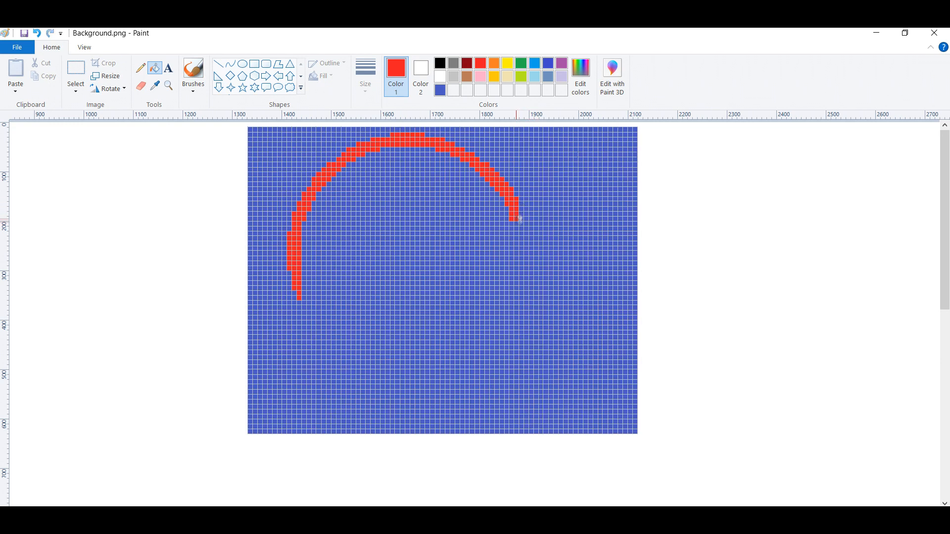
Build the ring's vertical right side from adjacent red cell columns, bulging outward at mid-height to mirror the left side.
{"action": "left_click_drag", "start_coordinate": [520, 223], "coordinate": [518, 299]}
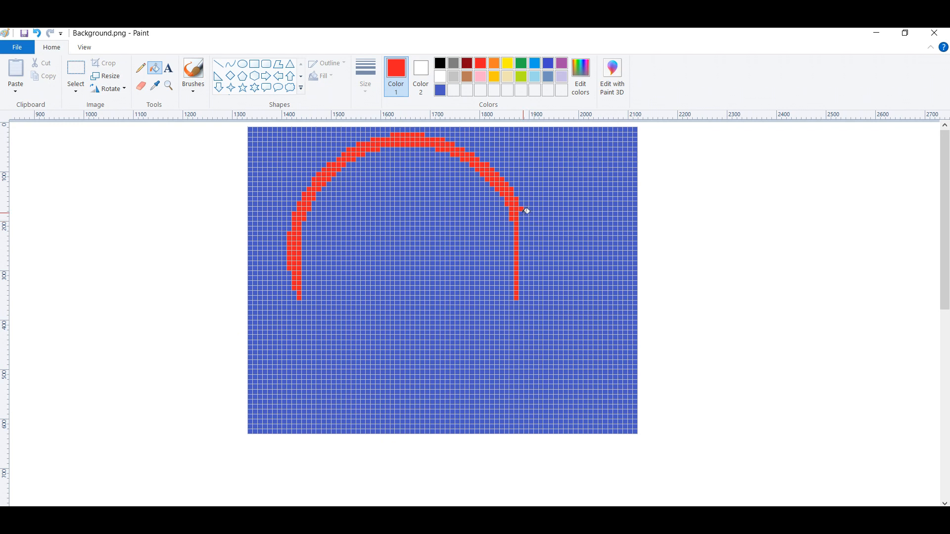
{"action": "key", "text": "ctrl+z"}
{"action": "left_click_drag", "start_coordinate": [521, 214], "coordinate": [529, 263]}
{"action": "left_click", "coordinate": [521, 269]}
{"action": "left_click", "coordinate": [522, 273]}
{"action": "left_click", "coordinate": [522, 278]}
{"action": "left_click", "coordinate": [522, 283]}
{"action": "left_click", "coordinate": [522, 288]}
{"action": "left_click", "coordinate": [526, 235]}
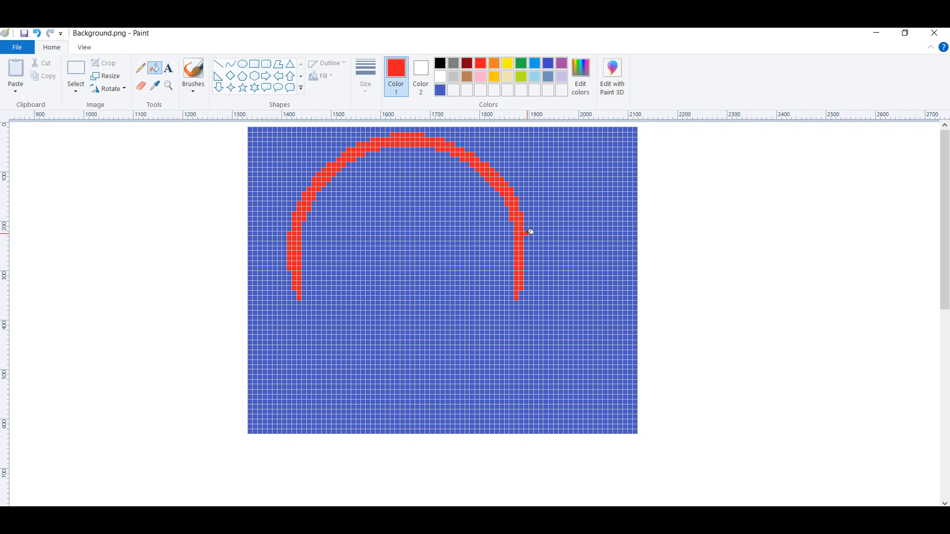
{"action": "left_click_drag", "start_coordinate": [528, 236], "coordinate": [527, 269]}
Fill red cells diagonally down and to the left from the right side to form the ring's lower-right curve.
{"action": "mouse_move", "coordinate": [516, 281]}
{"action": "left_mouse_down"}
{"action": "mouse_move", "coordinate": [522, 301]}
{"action": "mouse_move", "coordinate": [509, 307]}
{"action": "mouse_move", "coordinate": [511, 292]}
{"action": "mouse_move", "coordinate": [507, 314]}
{"action": "mouse_move", "coordinate": [493, 324]}
{"action": "mouse_move", "coordinate": [495, 312]}
{"action": "mouse_move", "coordinate": [480, 341]}
{"action": "left_mouse_up"}
{"action": "left_click", "coordinate": [476, 342]}
{"action": "left_click", "coordinate": [477, 338]}
{"action": "left_click", "coordinate": [477, 334]}
{"action": "left_click", "coordinate": [477, 330]}
{"action": "key", "text": "ctrl+z"}
{"action": "left_click", "coordinate": [478, 329]}
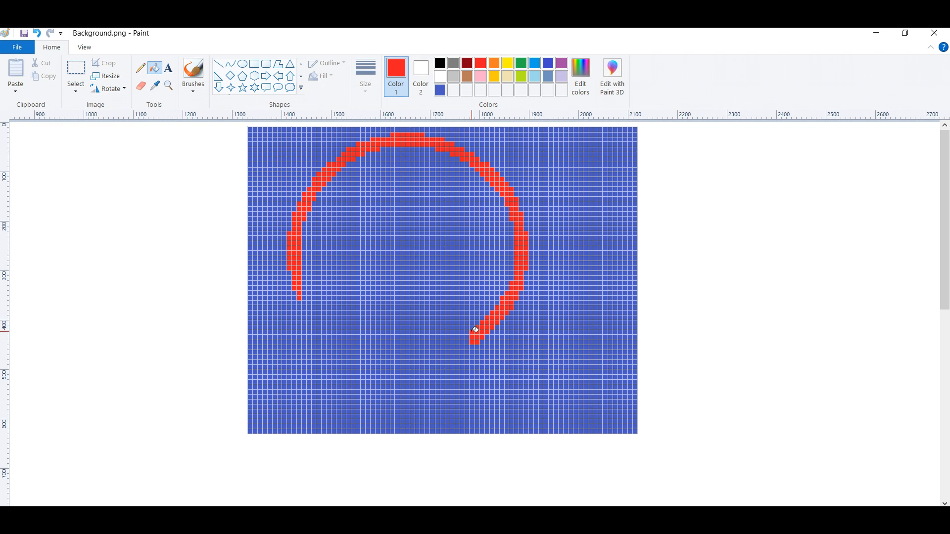
Flatten the red band with shallower stair-steps from the lower-right curve toward the ring's bottom.
{"action": "left_click", "coordinate": [467, 347]}
{"action": "left_click", "coordinate": [467, 342]}
{"action": "left_click", "coordinate": [467, 338]}
{"action": "left_click", "coordinate": [463, 347]}
{"action": "left_click", "coordinate": [463, 343]}
{"action": "left_click", "coordinate": [458, 351]}
{"action": "left_click", "coordinate": [458, 347]}
{"action": "left_click", "coordinate": [458, 343]}
{"action": "left_click", "coordinate": [455, 349]}
{"action": "key", "text": "ctrl+z"}
{"action": "left_click", "coordinate": [453, 349]}
{"action": "left_click", "coordinate": [451, 353]}
{"action": "left_click", "coordinate": [449, 356]}
{"action": "left_click", "coordinate": [447, 355]}
{"action": "key", "text": "ctrl+z"}
{"action": "left_click", "coordinate": [450, 355]}
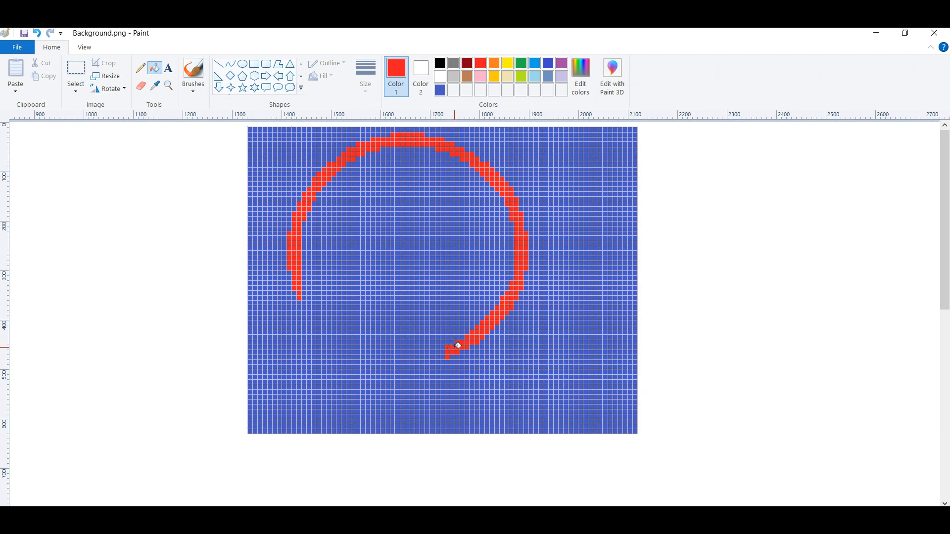
Fill red cells leftward along the ring's bottom to form its flat base, two cells thick.
{"action": "left_click", "coordinate": [443, 355]}
{"action": "left_click", "coordinate": [438, 355]}
{"action": "left_click", "coordinate": [431, 356]}
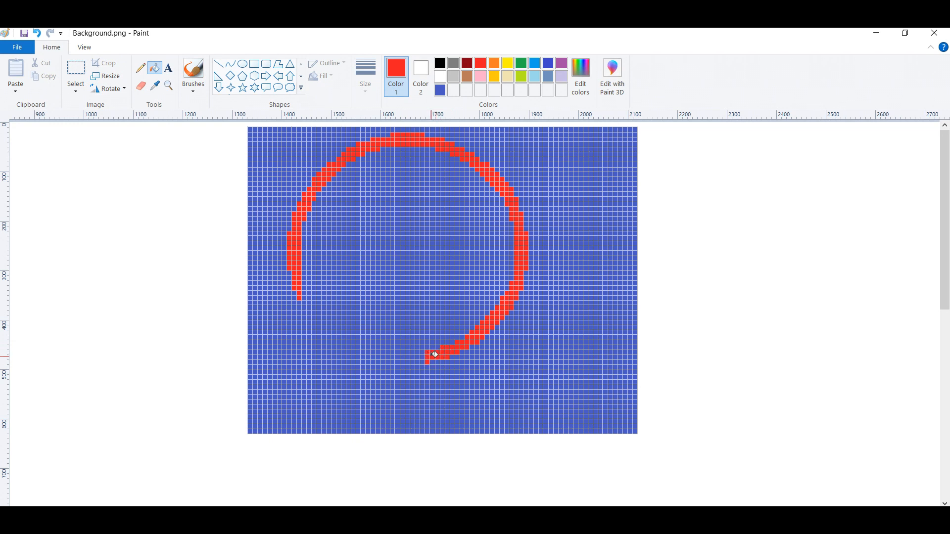
{"action": "left_click", "coordinate": [423, 362]}
{"action": "left_click", "coordinate": [423, 358]}
{"action": "left_click", "coordinate": [418, 359]}
{"action": "left_click", "coordinate": [417, 362]}
{"action": "left_click", "coordinate": [414, 362]}
{"action": "left_click", "coordinate": [413, 358]}
{"action": "left_click", "coordinate": [408, 362]}
{"action": "left_click", "coordinate": [407, 358]}
{"action": "left_click", "coordinate": [398, 357]}
{"action": "left_click", "coordinate": [393, 362]}
{"action": "left_click", "coordinate": [393, 357]}
{"action": "left_click", "coordinate": [388, 361]}
{"action": "left_click", "coordinate": [388, 357]}
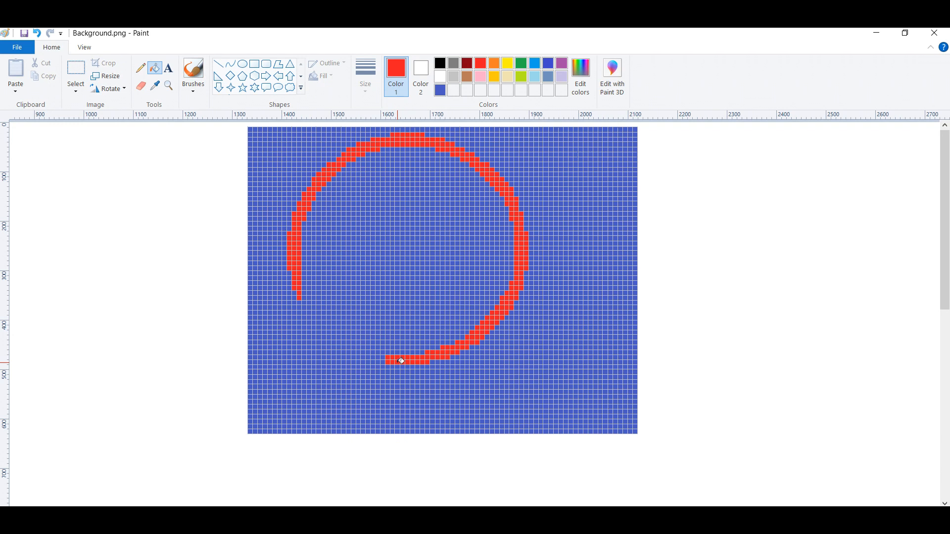
Finish the left end of the ring's flat base with red cells and raise the band one cell further left.
{"action": "left_click", "coordinate": [386, 365]}
{"action": "key", "text": "ctrl+z"}
{"action": "left_click", "coordinate": [383, 362]}
{"action": "left_click", "coordinate": [382, 358]}
{"action": "left_click", "coordinate": [382, 352]}
{"action": "left_click", "coordinate": [378, 358]}
{"action": "left_click", "coordinate": [378, 354]}
{"action": "left_click", "coordinate": [371, 353]}
{"action": "key", "text": "ctrl+z"}
{"action": "left_click", "coordinate": [374, 353]}
Fill adjacent red columns further left, stepping the band gently upward from the ring's flat base.
{"action": "left_click", "coordinate": [372, 359]}
{"action": "left_click", "coordinate": [368, 358]}
{"action": "left_click", "coordinate": [368, 353]}
{"action": "left_click", "coordinate": [368, 349]}
{"action": "left_click", "coordinate": [364, 348]}
{"action": "left_click", "coordinate": [364, 353]}
{"action": "left_click", "coordinate": [363, 357]}
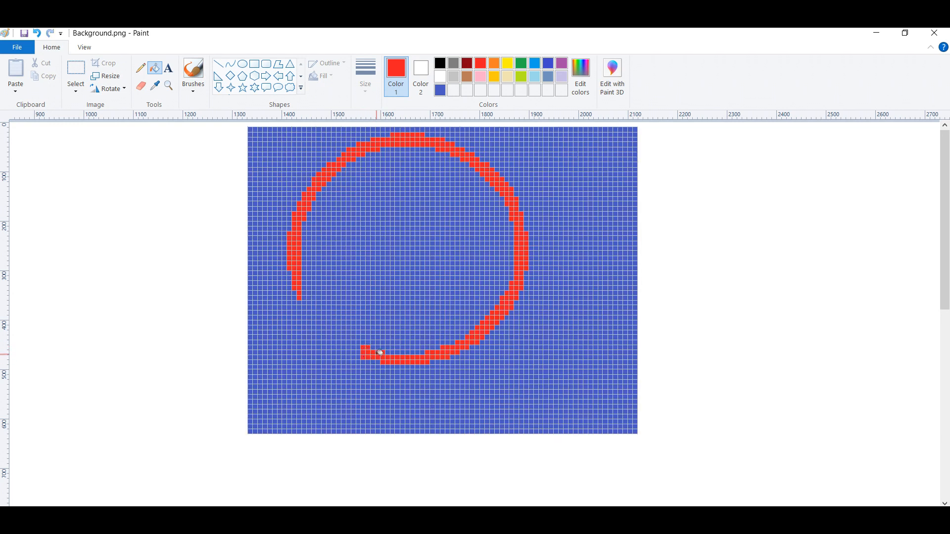
Continue the ring's lower-left curve with shallow red stair-steps, keeping the band two to three cells thick.
{"action": "left_click", "coordinate": [359, 353]}
{"action": "left_click", "coordinate": [358, 348]}
{"action": "left_click", "coordinate": [353, 353]}
{"action": "left_click", "coordinate": [353, 348]}
{"action": "left_click", "coordinate": [352, 342]}
{"action": "left_click", "coordinate": [348, 347]}
{"action": "left_click", "coordinate": [348, 343]}
{"action": "left_click", "coordinate": [345, 346]}
{"action": "left_click", "coordinate": [344, 343]}
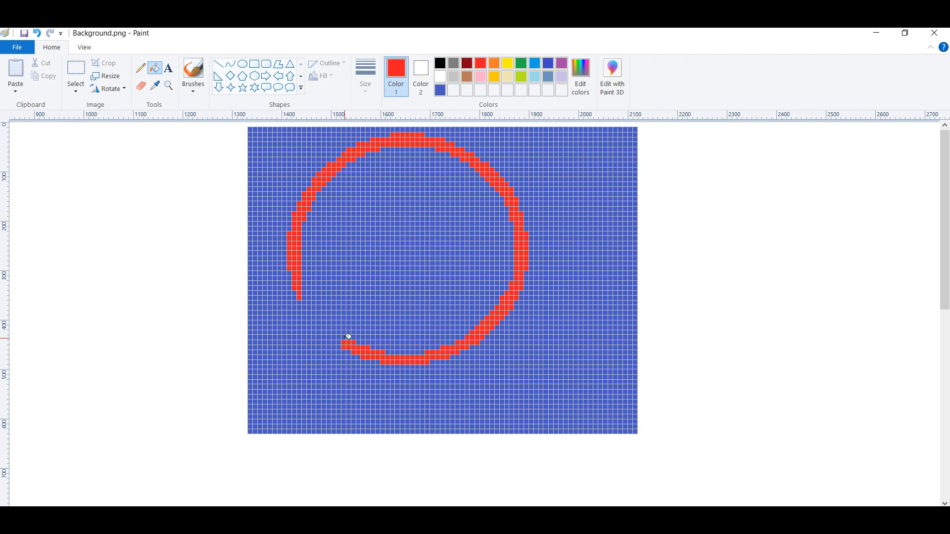
Fill red cells diagonally up and to the left with steeper stair-steps along the ring's lower-left curve.
{"action": "left_click", "coordinate": [339, 333]}
{"action": "left_click", "coordinate": [334, 333]}
{"action": "left_click", "coordinate": [336, 339]}
{"action": "left_click", "coordinate": [329, 338]}
{"action": "left_click", "coordinate": [329, 333]}
{"action": "left_click", "coordinate": [328, 328]}
{"action": "left_click", "coordinate": [324, 333]}
{"action": "left_click", "coordinate": [324, 328]}
{"action": "left_click", "coordinate": [324, 324]}
{"action": "left_click", "coordinate": [319, 329]}
{"action": "left_click", "coordinate": [319, 323]}
{"action": "left_click", "coordinate": [320, 319]}
Close the outer ring by filling the remaining red cells between the lower-left curve and the left side.
{"action": "left_click", "coordinate": [314, 318]}
{"action": "left_click", "coordinate": [310, 315]}
{"action": "left_click", "coordinate": [310, 303]}
{"action": "left_click", "coordinate": [305, 313]}
{"action": "left_click", "coordinate": [304, 307]}
{"action": "left_click", "coordinate": [304, 303]}
{"action": "left_click", "coordinate": [304, 299]}
Start an inner arc inside the ring with a vertical red column a few cells in from the left side.
{"action": "left_click", "coordinate": [324, 224]}
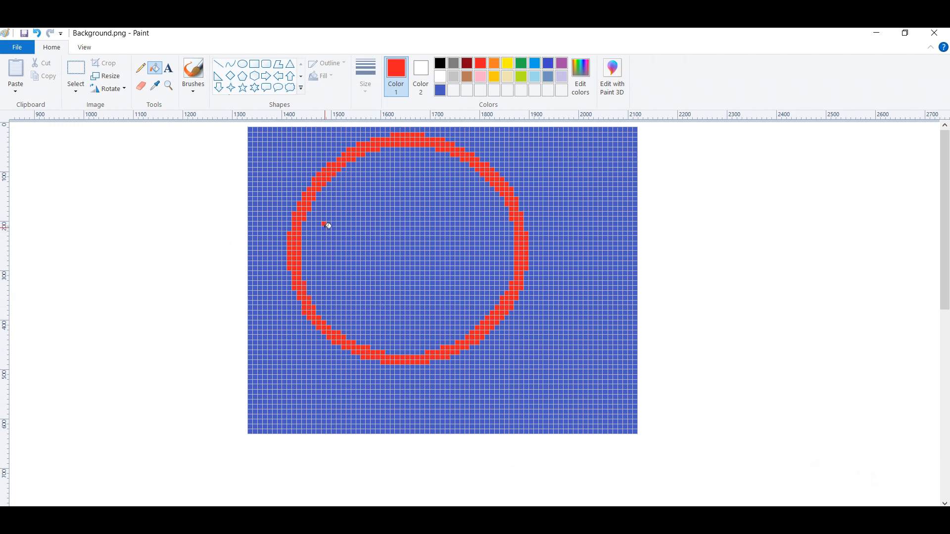
{"action": "left_click", "coordinate": [325, 226]}
{"action": "key", "text": "ctrl+z"}
{"action": "left_click", "coordinate": [325, 229]}
{"action": "left_click", "coordinate": [325, 234]}
{"action": "left_click", "coordinate": [326, 236]}
{"action": "left_click_drag", "start_coordinate": [329, 234], "coordinate": [328, 272]}
{"action": "left_click", "coordinate": [325, 273]}
Add a second red column on the inner side of the first, extending two cells beyond it at both ends.
{"action": "left_click", "coordinate": [329, 283]}
{"action": "left_click", "coordinate": [329, 279]}
{"action": "left_click", "coordinate": [329, 274]}
{"action": "left_click", "coordinate": [329, 247]}
{"action": "left_click", "coordinate": [329, 243]}
{"action": "left_click", "coordinate": [330, 239]}
{"action": "left_click", "coordinate": [330, 233]}
{"action": "left_click", "coordinate": [330, 228]}
{"action": "left_click", "coordinate": [330, 224]}
{"action": "left_click", "coordinate": [330, 219]}
{"action": "left_click", "coordinate": [330, 214]}
Add a third, longer red column to the inner arc's left side, tapering to a single cell's width at its lower end.
{"action": "left_click", "coordinate": [333, 208]}
{"action": "left_click", "coordinate": [332, 212]}
{"action": "key", "text": "ctrl+z"}
{"action": "left_click", "coordinate": [334, 215]}
{"action": "left_click", "coordinate": [334, 219]}
{"action": "left_click", "coordinate": [333, 224]}
{"action": "left_click", "coordinate": [334, 229]}
{"action": "left_click", "coordinate": [335, 234]}
{"action": "left_click", "coordinate": [335, 241]}
{"action": "left_click", "coordinate": [335, 248]}
{"action": "left_click", "coordinate": [335, 256]}
{"action": "left_click", "coordinate": [335, 264]}
{"action": "left_click", "coordinate": [335, 273]}
{"action": "left_click", "coordinate": [336, 282]}
{"action": "left_click", "coordinate": [337, 290]}
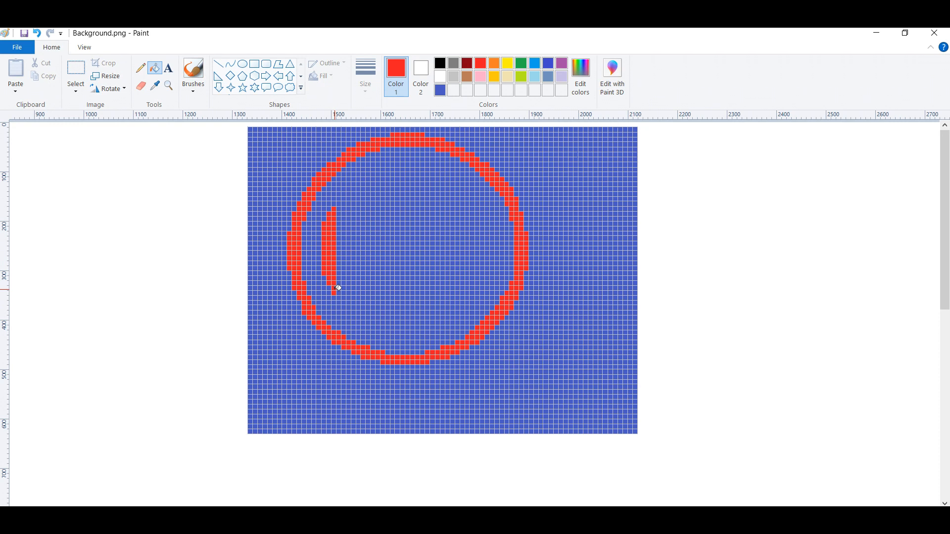
Fill a short red column beside the upper part of the inner arc's left side to begin its upward curve.
{"action": "left_click", "coordinate": [339, 200]}
{"action": "left_click", "coordinate": [340, 204]}
{"action": "left_click", "coordinate": [340, 209]}
{"action": "left_click", "coordinate": [339, 215]}
{"action": "left_click", "coordinate": [339, 219]}
{"action": "left_click", "coordinate": [339, 224]}
Fill red cells diagonally up and to the right to continue the inner arc's upper-left curve.
{"action": "left_click", "coordinate": [345, 224]}
{"action": "left_click", "coordinate": [346, 219]}
{"action": "left_click", "coordinate": [346, 209]}
{"action": "left_click", "coordinate": [346, 201]}
{"action": "left_click", "coordinate": [346, 193]}
{"action": "left_click", "coordinate": [348, 190]}
{"action": "left_click", "coordinate": [348, 195]}
{"action": "left_click", "coordinate": [348, 199]}
{"action": "left_click", "coordinate": [348, 205]}
{"action": "left_click", "coordinate": [349, 209]}
Extend the inner arc's upper-left curve with shorter red columns stepping up toward its top.
{"action": "left_click", "coordinate": [353, 185]}
{"action": "left_click", "coordinate": [353, 190]}
{"action": "left_click", "coordinate": [353, 194]}
{"action": "left_click", "coordinate": [353, 199]}
{"action": "left_click", "coordinate": [358, 185]}
{"action": "left_click", "coordinate": [364, 181]}
{"action": "left_click", "coordinate": [364, 186]}
Flatten the inner arc's upper-left curve with shallow red stair-steps leading into its top edge.
{"action": "left_click", "coordinate": [369, 179]}
{"action": "left_click", "coordinate": [373, 179]}
{"action": "left_click", "coordinate": [373, 184]}
{"action": "left_click", "coordinate": [373, 189]}
{"action": "left_click", "coordinate": [378, 180]}
{"action": "left_click", "coordinate": [378, 175]}
{"action": "left_click", "coordinate": [378, 184]}
{"action": "left_click", "coordinate": [384, 170]}
{"action": "left_click", "coordinate": [383, 183]}
Fill the inner arc's flat top three cells thick and begin stepping it down on the right.
{"action": "left_click_drag", "start_coordinate": [400, 171], "coordinate": [428, 179]}
{"action": "left_click", "coordinate": [428, 171]}
{"action": "left_click", "coordinate": [440, 182]}
{"action": "left_click", "coordinate": [444, 185]}
{"action": "left_click", "coordinate": [448, 185]}
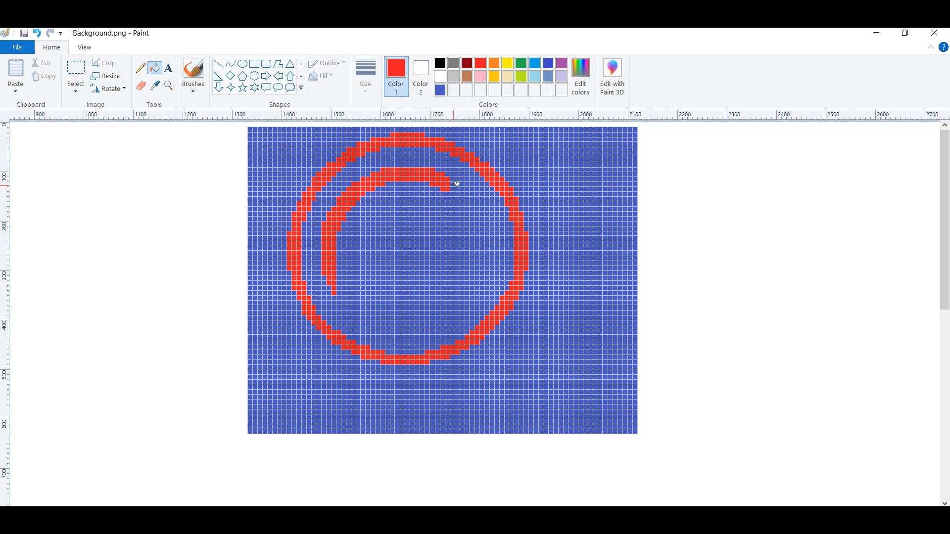
Fill red cells diagonally down and to the right to form the inner arc's upper-right curve.
{"action": "left_click", "coordinate": [453, 190]}
{"action": "left_click", "coordinate": [458, 193]}
{"action": "left_click", "coordinate": [466, 202]}
{"action": "left_click", "coordinate": [467, 207]}
{"action": "left_click", "coordinate": [475, 210]}
{"action": "left_click", "coordinate": [477, 215]}
{"action": "left_click", "coordinate": [478, 222]}
{"action": "left_click", "coordinate": [478, 227]}
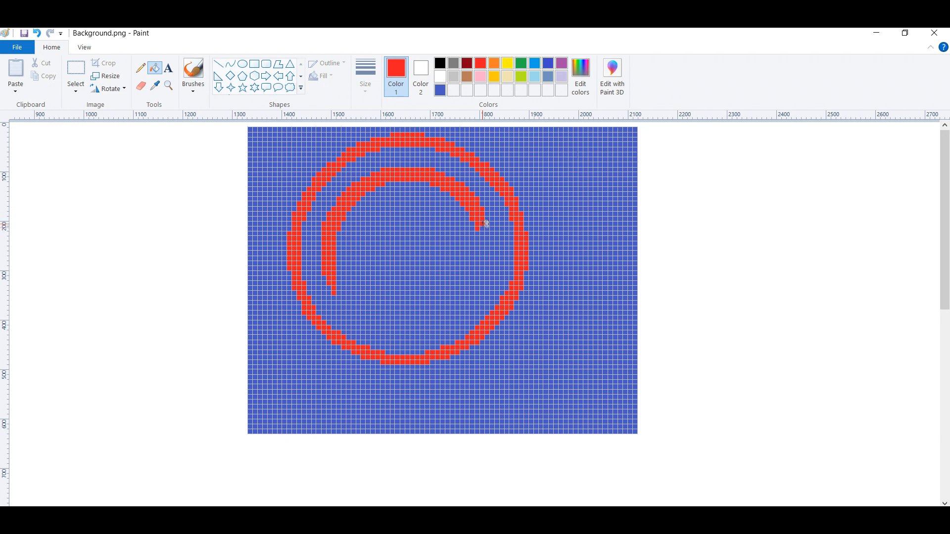
Fill a one-cell-wide red column straight down from the upper-right curve, ending level with the inner arc's left tip.
{"action": "left_click", "coordinate": [483, 252]}
{"action": "left_click", "coordinate": [483, 257]}
{"action": "left_click", "coordinate": [483, 263]}
{"action": "left_click", "coordinate": [483, 269]}
{"action": "left_click", "coordinate": [482, 274]}
{"action": "left_click", "coordinate": [483, 279]}
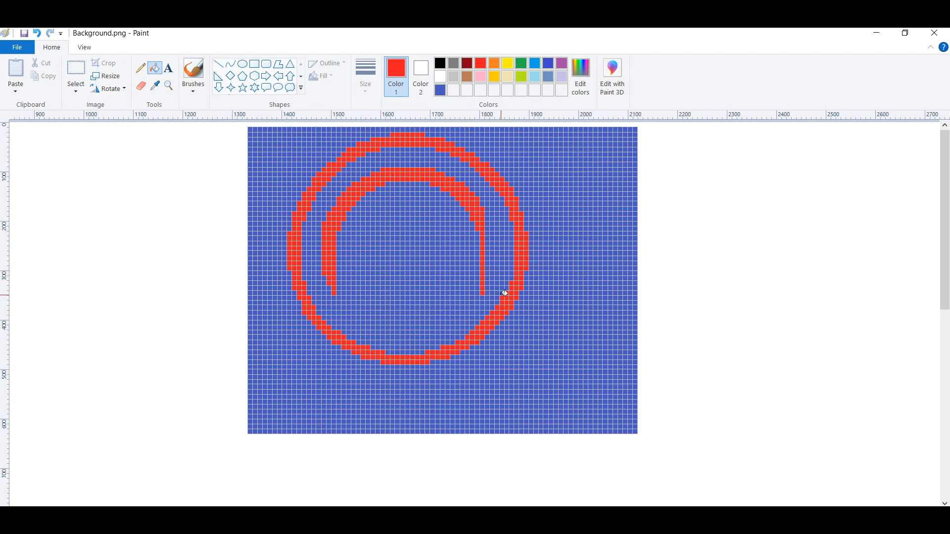
Add a second red column on the outer side of the inner arc's right column, ending two cells higher.
{"action": "left_click", "coordinate": [488, 230]}
{"action": "left_click", "coordinate": [488, 235]}
{"action": "left_click", "coordinate": [487, 241]}
{"action": "left_click", "coordinate": [488, 246]}
{"action": "left_click", "coordinate": [489, 283]}
Fill the outermost red column of the inner arc's right side, mirroring the left side's bulge.
{"action": "left_click", "coordinate": [492, 224]}
{"action": "left_click", "coordinate": [492, 229]}
{"action": "left_click", "coordinate": [492, 233]}
{"action": "left_click", "coordinate": [492, 238]}
{"action": "left_click", "coordinate": [492, 243]}
{"action": "left_click", "coordinate": [493, 249]}
{"action": "left_click", "coordinate": [493, 254]}
{"action": "left_click", "coordinate": [493, 258]}
{"action": "left_click", "coordinate": [493, 263]}
{"action": "left_click", "coordinate": [493, 268]}
{"action": "left_click", "coordinate": [494, 273]}
{"action": "left_click", "coordinate": [494, 278]}
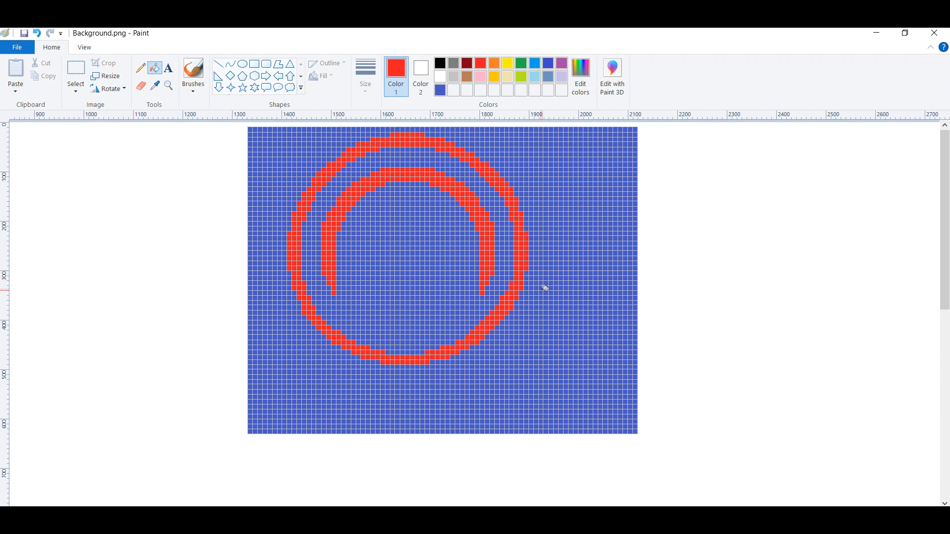
Fill a red cell column diagonally inward from the lower end of the inner arc's right side.
{"action": "left_click", "coordinate": [477, 298]}
{"action": "left_click", "coordinate": [477, 293]}
{"action": "left_click", "coordinate": [477, 288]}
{"action": "left_click", "coordinate": [478, 284]}
{"action": "left_click", "coordinate": [477, 279]}
{"action": "left_click", "coordinate": [477, 274]}
Add the adjacent red column on the inward side, one cell lower, continuing the inner ring's lower-right curve.
{"action": "left_click", "coordinate": [473, 300]}
{"action": "key", "text": "ctrl+z"}
{"action": "left_click", "coordinate": [473, 303]}
{"action": "left_click", "coordinate": [473, 298]}
{"action": "left_click", "coordinate": [472, 293]}
{"action": "left_click", "coordinate": [473, 288]}
{"action": "left_click", "coordinate": [472, 284]}
Fill two more stepped red columns down and inward along the inner ring's lower-right curve.
{"action": "left_click", "coordinate": [467, 307]}
{"action": "left_click", "coordinate": [471, 299]}
{"action": "left_click", "coordinate": [471, 296]}
{"action": "left_click", "coordinate": [468, 289]}
{"action": "left_click", "coordinate": [463, 308]}
{"action": "left_click", "coordinate": [463, 313]}
{"action": "left_click", "coordinate": [463, 304]}
{"action": "left_click", "coordinate": [463, 298]}
{"action": "left_click", "coordinate": [462, 294]}
Extend the red lower-right curve inward with further stepped columns until it flattens into the inner ring's bottom edge.
{"action": "left_click", "coordinate": [454, 311]}
{"action": "left_click", "coordinate": [453, 318]}
{"action": "left_click", "coordinate": [453, 313]}
{"action": "left_click", "coordinate": [454, 309]}
{"action": "left_click", "coordinate": [453, 303]}
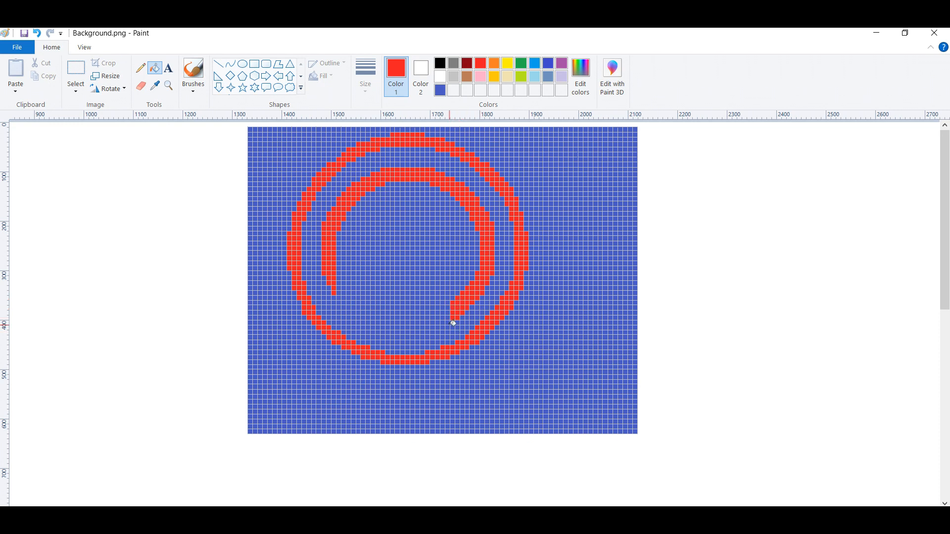
{"action": "left_click", "coordinate": [444, 321]}
{"action": "left_click", "coordinate": [439, 326]}
{"action": "left_click", "coordinate": [424, 325]}
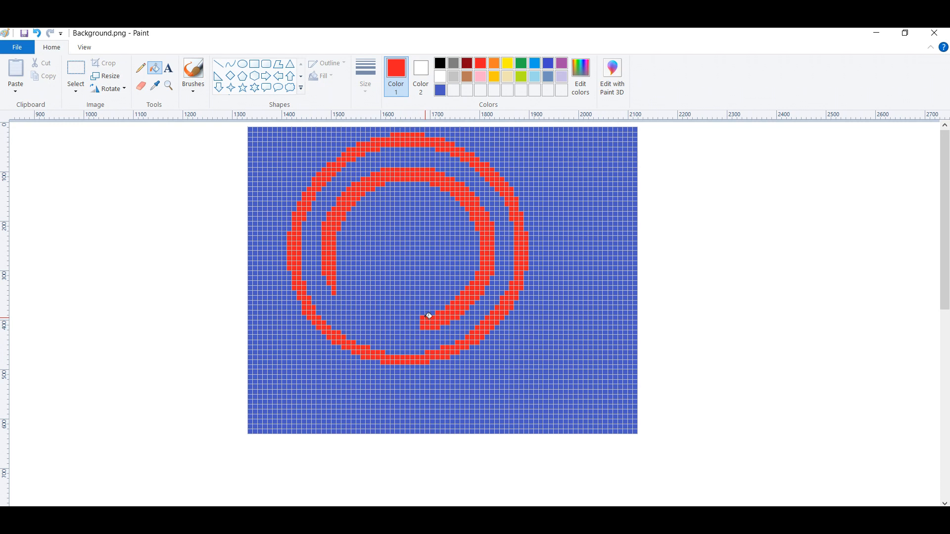
Fill the flat red bottom section of the inner ring, with its middle bulging one cell lower.
{"action": "left_click", "coordinate": [417, 328]}
{"action": "left_click", "coordinate": [417, 332]}
{"action": "left_click", "coordinate": [413, 331]}
{"action": "left_click", "coordinate": [413, 327]}
{"action": "left_click", "coordinate": [412, 323]}
{"action": "left_click", "coordinate": [412, 320]}
{"action": "left_click", "coordinate": [397, 318]}
{"action": "left_click", "coordinate": [397, 323]}
{"action": "left_click", "coordinate": [394, 329]}
{"action": "left_click", "coordinate": [393, 323]}
{"action": "left_click", "coordinate": [392, 318]}
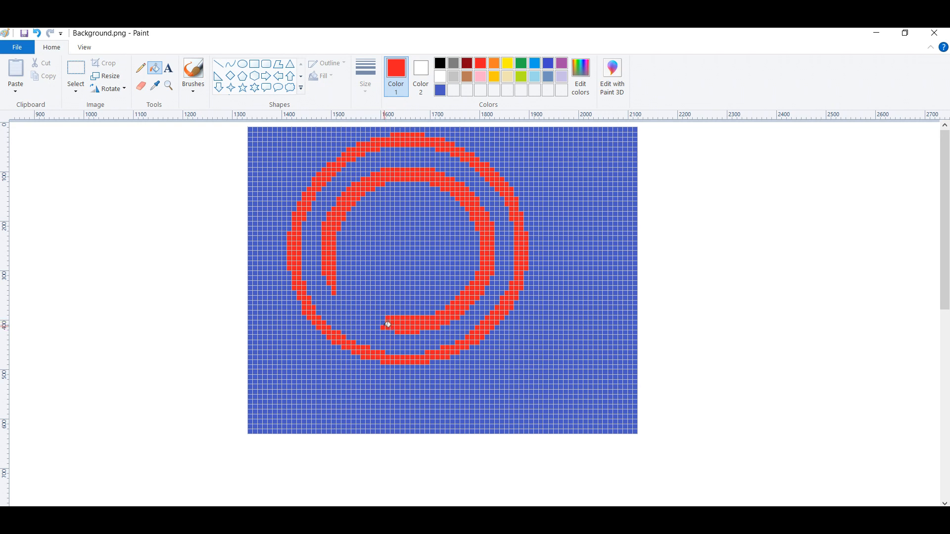
Fill red columns stepping upward from the bottom section to begin the inner ring's lower-left curve.
{"action": "left_click", "coordinate": [372, 318]}
{"action": "left_click", "coordinate": [374, 314]}
{"action": "left_click", "coordinate": [369, 322]}
{"action": "left_click", "coordinate": [369, 318]}
{"action": "left_click", "coordinate": [368, 313]}
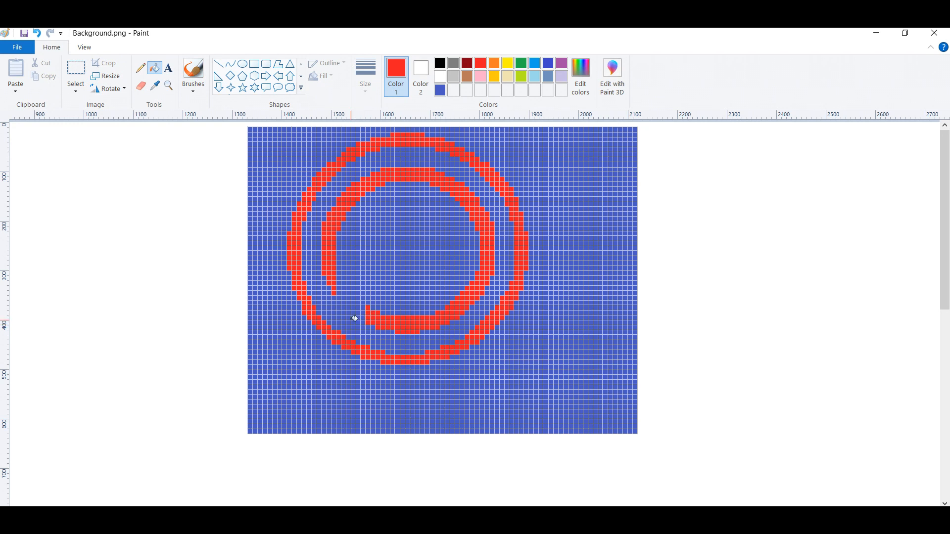
Continue the red lower-left curve diagonally up and outward toward the open end of the inner arc's left side.
{"action": "left_click", "coordinate": [362, 317]}
{"action": "left_click", "coordinate": [359, 317]}
{"action": "left_click", "coordinate": [359, 312]}
{"action": "left_click", "coordinate": [363, 312]}
{"action": "left_click", "coordinate": [362, 308]}
{"action": "left_click", "coordinate": [367, 303]}
{"action": "left_click", "coordinate": [352, 299]}
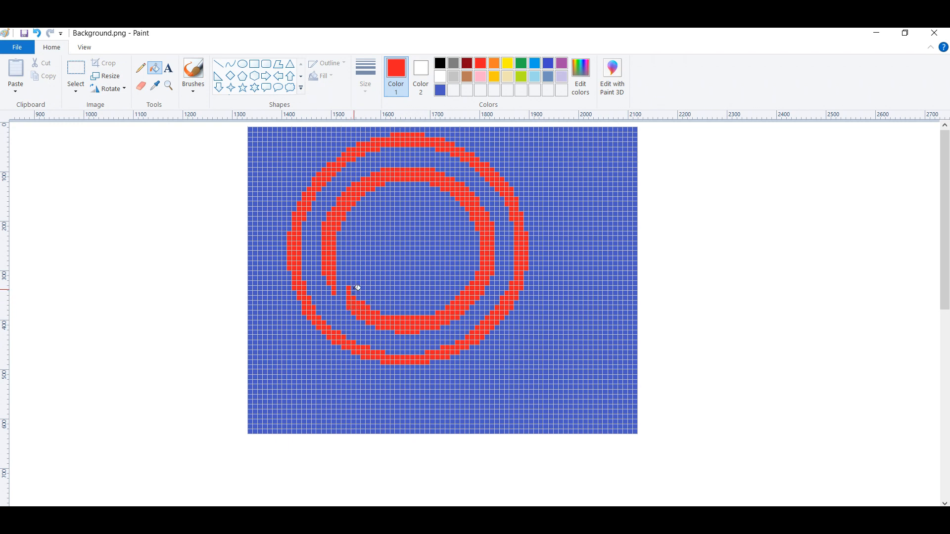
Fill the remaining red cells in the lower-left gap to close the inner ring.
{"action": "left_click", "coordinate": [344, 293]}
{"action": "left_click", "coordinate": [342, 299]}
{"action": "key", "text": "ctrl+z"}
{"action": "left_click", "coordinate": [339, 298]}
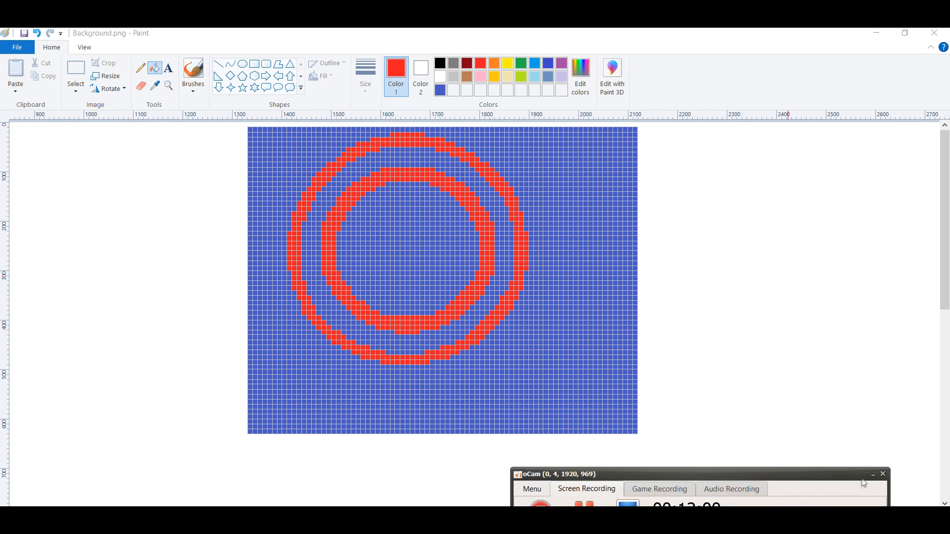
Set the colour to white and fill a horizontal row about 21 cells wide across the middle of the inner ring.
{"action": "left_click", "coordinate": [439, 76]}
{"action": "left_click", "coordinate": [368, 239]}
{"action": "left_click", "coordinate": [373, 238]}
{"action": "left_click", "coordinate": [378, 238]}
{"action": "left_click", "coordinate": [383, 239]}
{"action": "left_click", "coordinate": [388, 239]}
{"action": "left_click", "coordinate": [393, 239]}
{"action": "left_click", "coordinate": [397, 239]}
{"action": "left_click", "coordinate": [402, 238]}
{"action": "left_click", "coordinate": [407, 238]}
{"action": "left_click", "coordinate": [413, 238]}
{"action": "left_click", "coordinate": [417, 238]}
{"action": "left_click", "coordinate": [423, 239]}
{"action": "left_click", "coordinate": [427, 238]}
{"action": "left_click", "coordinate": [432, 238]}
{"action": "left_click", "coordinate": [438, 238]}
{"action": "left_click", "coordinate": [443, 238]}
{"action": "left_click", "coordinate": [447, 238]}
{"action": "left_click", "coordinate": [452, 238]}
{"action": "left_click", "coordinate": [457, 239]}
Fill a second white row directly below the first, inset by one cell at each end.
{"action": "left_click", "coordinate": [364, 244]}
{"action": "left_click", "coordinate": [369, 244]}
{"action": "left_click", "coordinate": [373, 244]}
{"action": "left_click", "coordinate": [378, 244]}
{"action": "left_click", "coordinate": [382, 244]}
{"action": "left_click", "coordinate": [388, 244]}
{"action": "left_click", "coordinate": [393, 243]}
{"action": "left_click", "coordinate": [398, 244]}
{"action": "left_click", "coordinate": [409, 244]}
{"action": "left_click", "coordinate": [413, 243]}
{"action": "left_click", "coordinate": [418, 243]}
{"action": "left_click", "coordinate": [423, 244]}
{"action": "left_click", "coordinate": [428, 243]}
{"action": "left_click", "coordinate": [433, 244]}
{"action": "left_click", "coordinate": [438, 243]}
{"action": "left_click", "coordinate": [446, 243]}
{"action": "left_click", "coordinate": [452, 244]}
Fill a third, narrower white row below the second, stepping in at both ends.
{"action": "left_click", "coordinate": [443, 248]}
{"action": "left_click", "coordinate": [438, 249]}
{"action": "left_click", "coordinate": [433, 248]}
{"action": "left_click", "coordinate": [428, 248]}
{"action": "left_click", "coordinate": [421, 249]}
{"action": "left_click", "coordinate": [413, 248]}
{"action": "left_click", "coordinate": [403, 248]}
{"action": "left_click", "coordinate": [394, 248]}
{"action": "left_click", "coordinate": [386, 249]}
{"action": "left_click", "coordinate": [378, 248]}
{"action": "left_click", "coordinate": [374, 249]}
{"action": "left_click", "coordinate": [368, 249]}
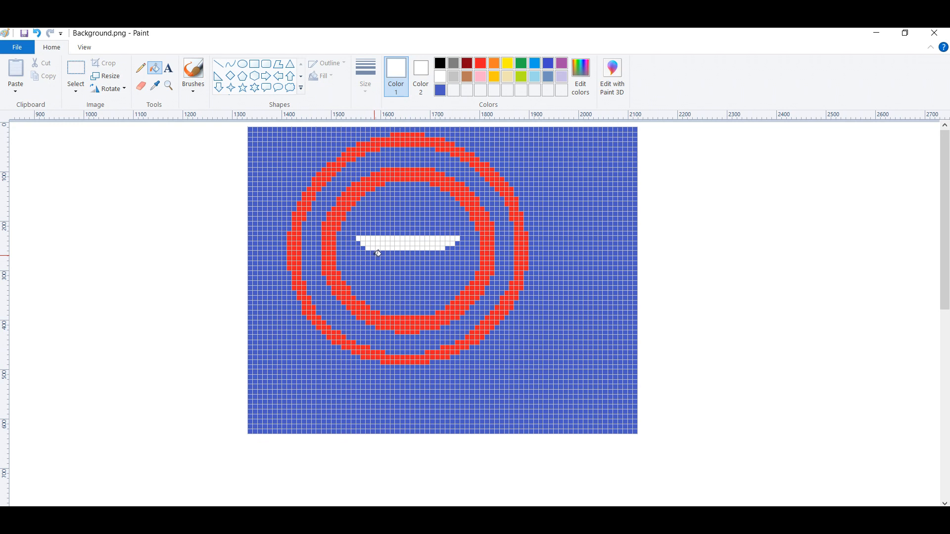
Fill a fourth white row below the third, inset further at the left end and by one cell at the right.
{"action": "left_click", "coordinate": [378, 253]}
{"action": "left_click", "coordinate": [388, 253]}
{"action": "left_click", "coordinate": [393, 253]}
{"action": "left_click", "coordinate": [403, 252]}
{"action": "left_click", "coordinate": [407, 253]}
{"action": "left_click", "coordinate": [417, 253]}
{"action": "left_click", "coordinate": [422, 252]}
{"action": "left_click", "coordinate": [427, 253]}
{"action": "left_click", "coordinate": [432, 253]}
{"action": "left_click", "coordinate": [438, 253]}
Fill a fifth white row below the fourth, inset by one cell at each end.
{"action": "left_click", "coordinate": [383, 259]}
{"action": "left_click", "coordinate": [393, 259]}
{"action": "left_click", "coordinate": [397, 259]}
{"action": "left_click", "coordinate": [408, 258]}
{"action": "left_click", "coordinate": [413, 259]}
{"action": "left_click", "coordinate": [423, 259]}
{"action": "left_click", "coordinate": [428, 259]}
{"action": "left_click", "coordinate": [432, 259]}
Fill two equal white rows beneath the fifth, one cell narrower at each end, to form the shape's waist.
{"action": "left_click", "coordinate": [388, 268]}
{"action": "left_click", "coordinate": [393, 264]}
{"action": "left_click", "coordinate": [393, 268]}
{"action": "left_click", "coordinate": [398, 268]}
{"action": "left_click", "coordinate": [398, 265]}
{"action": "left_click", "coordinate": [403, 264]}
{"action": "left_click", "coordinate": [402, 269]}
{"action": "left_click", "coordinate": [412, 264]}
{"action": "left_click", "coordinate": [413, 268]}
{"action": "left_click", "coordinate": [418, 268]}
{"action": "left_click", "coordinate": [418, 264]}
{"action": "left_click", "coordinate": [423, 264]}
{"action": "left_click", "coordinate": [423, 269]}
{"action": "left_click", "coordinate": [428, 264]}
{"action": "left_click", "coordinate": [427, 269]}
Fill a white row beneath the waist, extending one cell further out at each end.
{"action": "left_click", "coordinate": [382, 273]}
{"action": "left_click", "coordinate": [390, 272]}
{"action": "left_click", "coordinate": [397, 273]}
{"action": "left_click", "coordinate": [405, 273]}
{"action": "left_click", "coordinate": [413, 273]}
{"action": "left_click", "coordinate": [420, 272]}
{"action": "left_click", "coordinate": [425, 273]}
{"action": "left_click", "coordinate": [430, 273]}
{"action": "left_click", "coordinate": [433, 275]}
{"action": "key", "text": "ctrl+z"}
{"action": "left_click", "coordinate": [432, 273]}
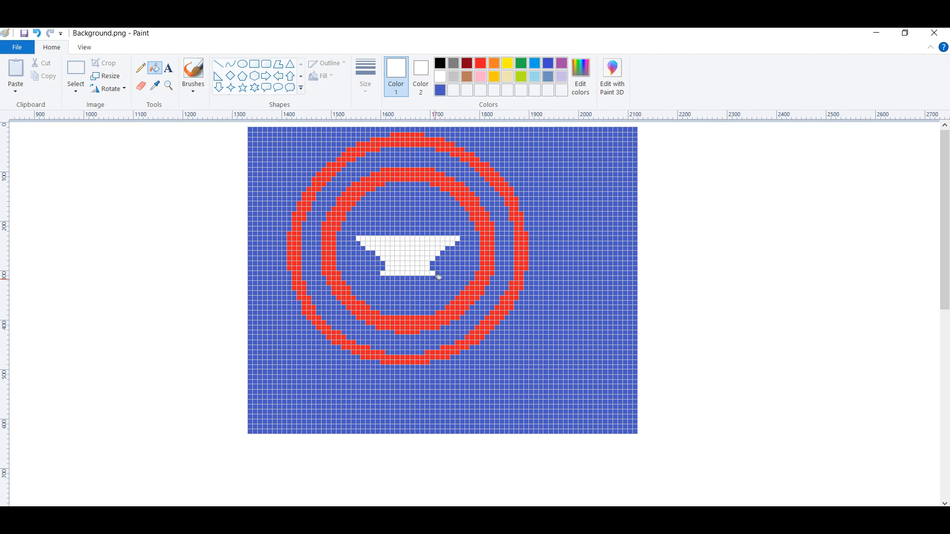
Fill another white row of equal width beneath the shape's lowest row, leaving its middle cell blue.
{"action": "left_click", "coordinate": [433, 278]}
{"action": "left_click", "coordinate": [427, 278]}
{"action": "left_click", "coordinate": [421, 278]}
{"action": "left_click", "coordinate": [417, 278]}
{"action": "left_click", "coordinate": [412, 278]}
{"action": "left_click", "coordinate": [401, 278]}
{"action": "left_click", "coordinate": [395, 278]}
{"action": "left_click", "coordinate": [390, 278]}
Fill the first white row of the star's lower-left leg with cells running inward from its outer edge.
{"action": "left_click", "coordinate": [384, 283]}
{"action": "left_click", "coordinate": [388, 284]}
{"action": "left_click", "coordinate": [393, 284]}
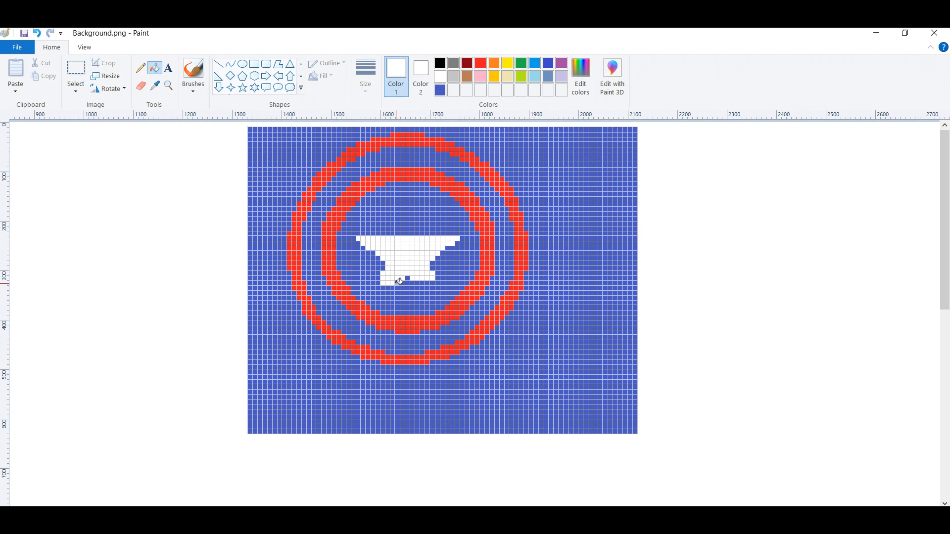
Fill the star's lower-right leg in white, narrowing outward and down to a single-cell tip.
{"action": "left_click", "coordinate": [437, 282]}
{"action": "left_click", "coordinate": [431, 287]}
{"action": "left_click", "coordinate": [434, 292]}
{"action": "left_click", "coordinate": [438, 292]}
{"action": "left_click", "coordinate": [439, 298]}
Complete the star's lower-left leg with shortening white rows down to a single-cell tip.
{"action": "left_click", "coordinate": [378, 288]}
{"action": "left_click", "coordinate": [383, 288]}
{"action": "left_click", "coordinate": [388, 288]}
{"action": "scroll", "coordinate": [389, 288], "scroll_direction": "down", "scroll_amount": 1}
{"action": "scroll", "coordinate": [388, 289], "scroll_direction": "up", "scroll_amount": 1}
{"action": "left_click", "coordinate": [377, 293]}
{"action": "left_click", "coordinate": [382, 293]}
{"action": "left_click", "coordinate": [378, 298]}
{"action": "scroll", "coordinate": [378, 297], "scroll_direction": "down", "scroll_amount": 1}
{"action": "scroll", "coordinate": [378, 297], "scroll_direction": "up", "scroll_amount": 1}
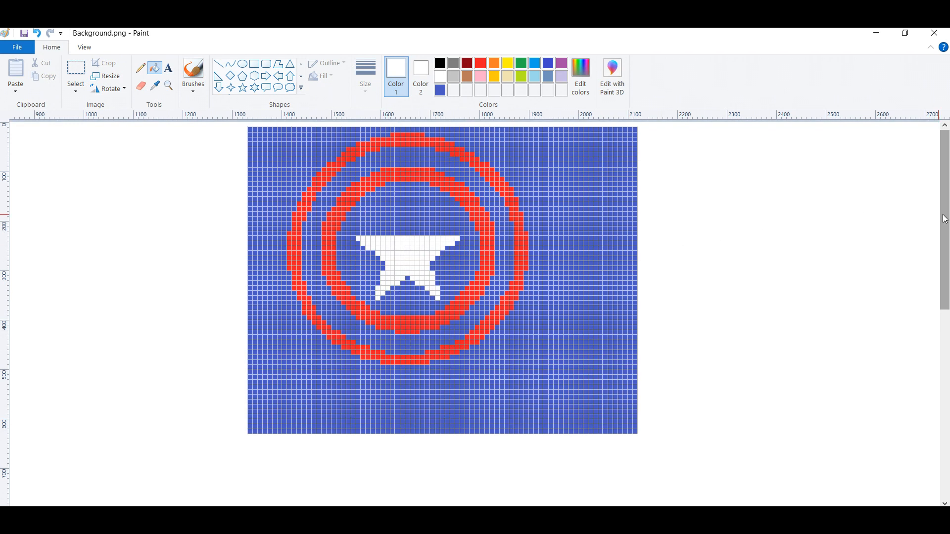
Fill the base rows of the star's upper point in white, five cells wide and centred above the top row.
{"action": "left_click", "coordinate": [407, 234]}
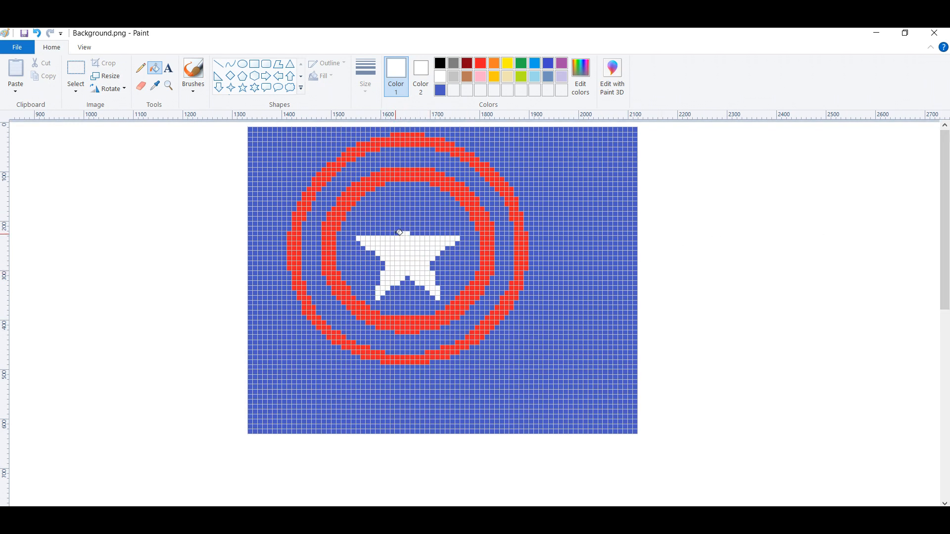
{"action": "left_click", "coordinate": [417, 229]}
{"action": "left_click", "coordinate": [412, 229]}
{"action": "left_click", "coordinate": [407, 229]}
{"action": "left_click", "coordinate": [402, 229]}
{"action": "left_click", "coordinate": [397, 229]}
Complete the star's upper point in white with three-cell rows tapering to a single-cell column at the tip.
{"action": "left_click", "coordinate": [401, 224]}
{"action": "left_click", "coordinate": [402, 220]}
{"action": "left_click", "coordinate": [401, 214]}
{"action": "left_click", "coordinate": [407, 215]}
{"action": "left_click", "coordinate": [407, 220]}
{"action": "left_click", "coordinate": [407, 225]}
{"action": "left_click", "coordinate": [412, 224]}
{"action": "left_click", "coordinate": [412, 219]}
{"action": "left_click", "coordinate": [407, 210]}
{"action": "left_click", "coordinate": [407, 205]}
Fill a vertical column of eight white cells along the inner edge of the outer red ring's left side.
{"action": "left_click", "coordinate": [303, 225]}
{"action": "left_click", "coordinate": [303, 229]}
{"action": "left_click", "coordinate": [302, 234]}
{"action": "left_click", "coordinate": [303, 239]}
{"action": "left_click", "coordinate": [303, 244]}
{"action": "left_click", "coordinate": [303, 249]}
{"action": "left_click", "coordinate": [303, 254]}
{"action": "left_click", "coordinate": [303, 259]}
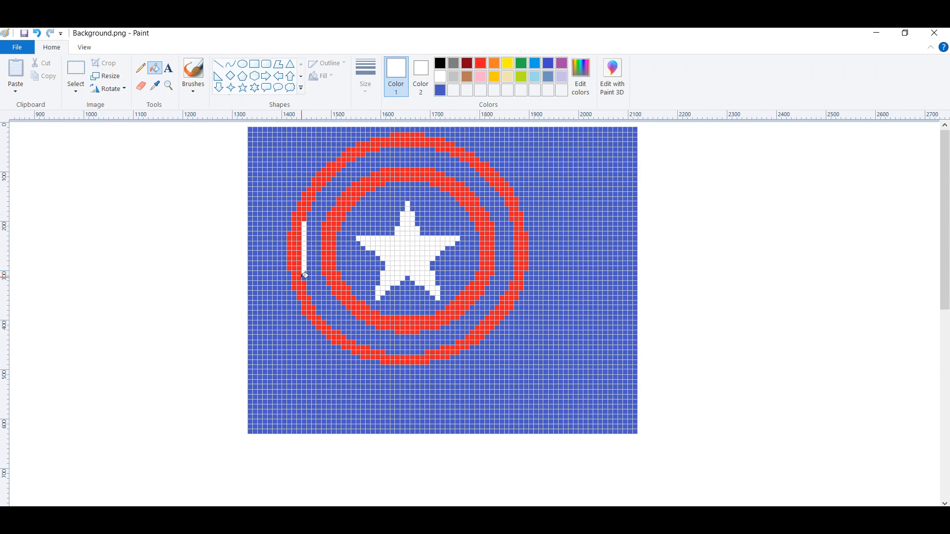
Fill a block of cells white in the lower-right part of the band between the two red rings.
{"action": "left_click", "coordinate": [448, 327]}
{"action": "left_click", "coordinate": [438, 333]}
{"action": "left_click", "coordinate": [437, 338]}
{"action": "left_click", "coordinate": [438, 342]}
{"action": "left_click", "coordinate": [442, 342]}
{"action": "left_click", "coordinate": [442, 338]}
{"action": "left_click", "coordinate": [442, 333]}
Extend the white band from the lower-right block toward the bottom, ending two columns right of the star's centre line.
{"action": "left_click", "coordinate": [432, 333]}
{"action": "left_click", "coordinate": [432, 338]}
{"action": "left_click", "coordinate": [427, 333]}
{"action": "left_click", "coordinate": [422, 333]}
{"action": "left_click", "coordinate": [417, 333]}
{"action": "left_click", "coordinate": [417, 337]}
{"action": "left_click", "coordinate": [422, 337]}
{"action": "left_click", "coordinate": [422, 343]}
{"action": "left_click", "coordinate": [417, 343]}
{"action": "left_click", "coordinate": [417, 348]}
Fill the band white between the rings in the star's centre column and the column just right of it.
{"action": "left_click", "coordinate": [407, 352]}
{"action": "left_click", "coordinate": [407, 348]}
{"action": "left_click", "coordinate": [412, 347]}
{"action": "left_click", "coordinate": [412, 342]}
{"action": "left_click", "coordinate": [412, 337]}
{"action": "left_click", "coordinate": [407, 338]}
{"action": "left_click", "coordinate": [407, 342]}
Fill the first two columns left of the star's centre line white in the bottom band between the rings.
{"action": "left_click", "coordinate": [401, 352]}
{"action": "left_click", "coordinate": [402, 348]}
{"action": "left_click", "coordinate": [402, 343]}
{"action": "left_click", "coordinate": [402, 337]}
{"action": "left_click", "coordinate": [396, 338]}
{"action": "left_click", "coordinate": [397, 342]}
{"action": "left_click", "coordinate": [397, 348]}
{"action": "left_click", "coordinate": [397, 351]}
Fill the third and fourth columns left of centre white in the bottom band, undoing the misplaced fill.
{"action": "left_click", "coordinate": [392, 352]}
{"action": "left_click", "coordinate": [391, 343]}
{"action": "left_click", "coordinate": [391, 337]}
{"action": "left_click", "coordinate": [387, 337]}
{"action": "left_click", "coordinate": [386, 332]}
{"action": "key", "text": "ctrl+z"}
{"action": "left_click", "coordinate": [386, 332]}
{"action": "left_click", "coordinate": [387, 342]}
{"action": "left_click", "coordinate": [386, 347]}
{"action": "left_click", "coordinate": [386, 352]}
Continue the white bottom band through the fifth and sixth columns left of centre, between the red rings.
{"action": "left_click", "coordinate": [382, 352]}
{"action": "left_click", "coordinate": [382, 347]}
{"action": "left_click", "coordinate": [382, 343]}
{"action": "left_click", "coordinate": [382, 337]}
{"action": "left_click", "coordinate": [381, 333]}
{"action": "left_click", "coordinate": [377, 333]}
{"action": "left_click", "coordinate": [377, 338]}
Fill the next two band columns white beneath the tip of the star's lower-left leg, undoing the stray fill.
{"action": "left_click", "coordinate": [371, 333]}
{"action": "left_click", "coordinate": [370, 331]}
{"action": "key", "text": "ctrl+z"}
{"action": "left_click", "coordinate": [367, 328]}
{"action": "left_click", "coordinate": [367, 333]}
{"action": "left_click", "coordinate": [367, 338]}
{"action": "left_click", "coordinate": [367, 343]}
{"action": "left_click", "coordinate": [367, 347]}
Fill two columns white where the band starts curving up at the lower left, undoing the misplaced fill.
{"action": "left_click", "coordinate": [356, 337]}
{"action": "left_click", "coordinate": [357, 342]}
{"action": "left_click", "coordinate": [353, 342]}
{"action": "left_click", "coordinate": [353, 337]}
{"action": "left_click", "coordinate": [353, 332]}
{"action": "left_click", "coordinate": [353, 328]}
{"action": "left_click", "coordinate": [353, 323]}
{"action": "left_click", "coordinate": [356, 324]}
{"action": "key", "text": "ctrl+z"}
Extend the lower-left curve of the white band by two more columns between the red rings.
{"action": "left_click", "coordinate": [348, 323]}
{"action": "left_click", "coordinate": [348, 328]}
{"action": "left_click", "coordinate": [348, 333]}
{"action": "left_click", "coordinate": [347, 337]}
{"action": "left_click", "coordinate": [344, 338]}
{"action": "left_click", "coordinate": [343, 333]}
{"action": "left_click", "coordinate": [342, 327]}
Fill a diagonal staircase of white cells up the band's lower-left curve along the outer red ring.
{"action": "left_click", "coordinate": [338, 326]}
{"action": "left_click", "coordinate": [338, 321]}
{"action": "left_click", "coordinate": [333, 322]}
{"action": "left_click", "coordinate": [333, 318]}
{"action": "left_click", "coordinate": [328, 319]}
{"action": "left_click", "coordinate": [323, 316]}
{"action": "left_click", "coordinate": [328, 315]}
Fill two horizontal rows of cells white across the band's lower-left curve, from ring to ring.
{"action": "left_click", "coordinate": [330, 311]}
{"action": "left_click", "coordinate": [323, 313]}
{"action": "left_click", "coordinate": [318, 313]}
{"action": "left_click", "coordinate": [313, 313]}
{"action": "left_click", "coordinate": [313, 308]}
{"action": "left_click", "coordinate": [318, 308]}
{"action": "left_click", "coordinate": [323, 308]}
{"action": "left_click", "coordinate": [328, 309]}
{"action": "left_click", "coordinate": [333, 308]}
Fill the white band upward above those two rows, along the inner red ring's lower-left edge.
{"action": "left_click", "coordinate": [328, 303]}
{"action": "left_click", "coordinate": [323, 303]}
{"action": "left_click", "coordinate": [319, 303]}
{"action": "left_click", "coordinate": [319, 298]}
{"action": "left_click", "coordinate": [323, 298]}
{"action": "left_click", "coordinate": [328, 298]}
{"action": "left_click", "coordinate": [323, 294]}
{"action": "left_click", "coordinate": [322, 289]}
Fill the band cells beside the outer ring's lower-left edge white, up toward the left column, undoing the misplaced fill.
{"action": "left_click", "coordinate": [311, 301]}
{"action": "key", "text": "ctrl+z"}
{"action": "left_click", "coordinate": [309, 299]}
{"action": "left_click", "coordinate": [308, 294]}
{"action": "left_click", "coordinate": [313, 293]}
{"action": "left_click", "coordinate": [313, 289]}
{"action": "left_click", "coordinate": [308, 288]}
{"action": "left_click", "coordinate": [303, 288]}
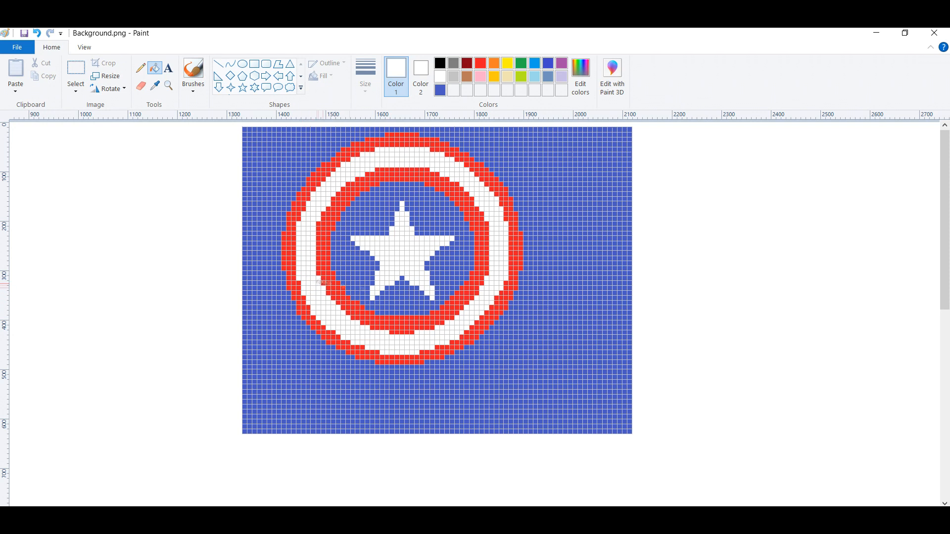